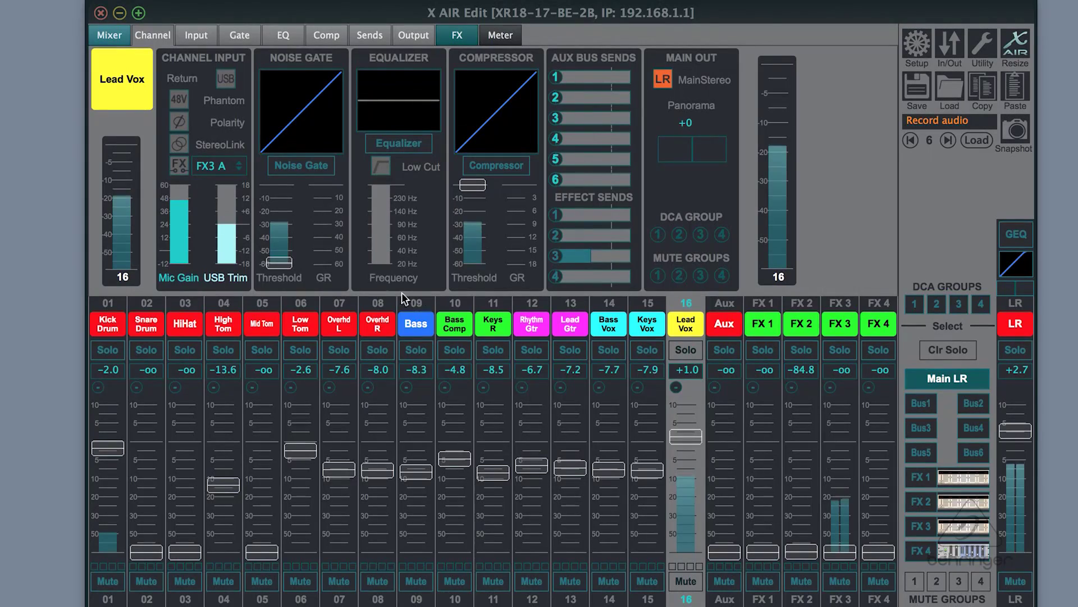
# Step: Show the four effect racks and raise the FX 3 Hall Reverb return level
pyautogui.click(687, 323)
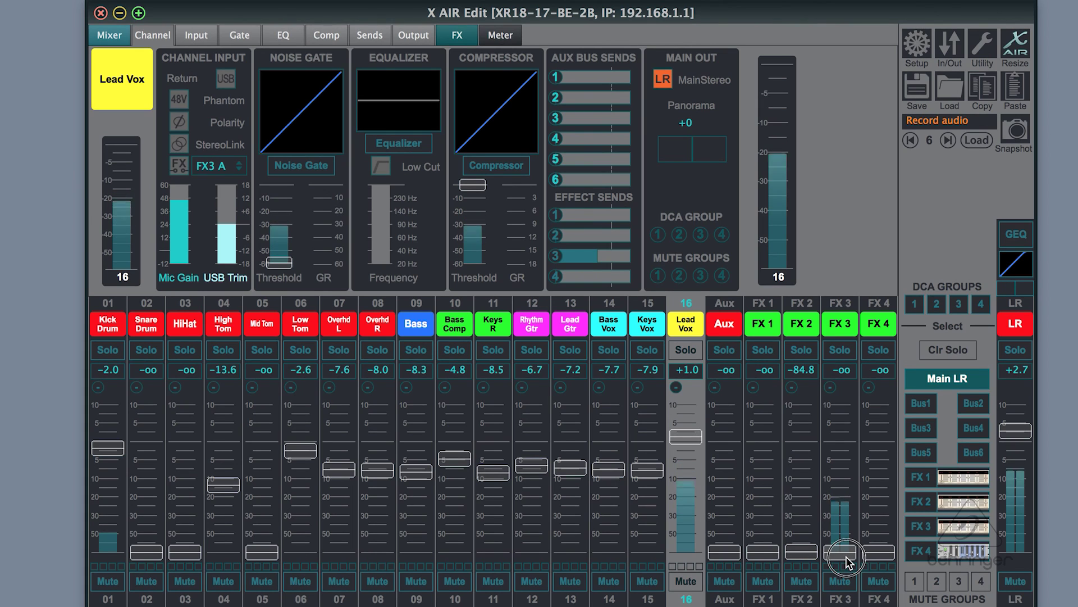
pyautogui.moveTo(846, 556); pyautogui.dragTo(844, 523)
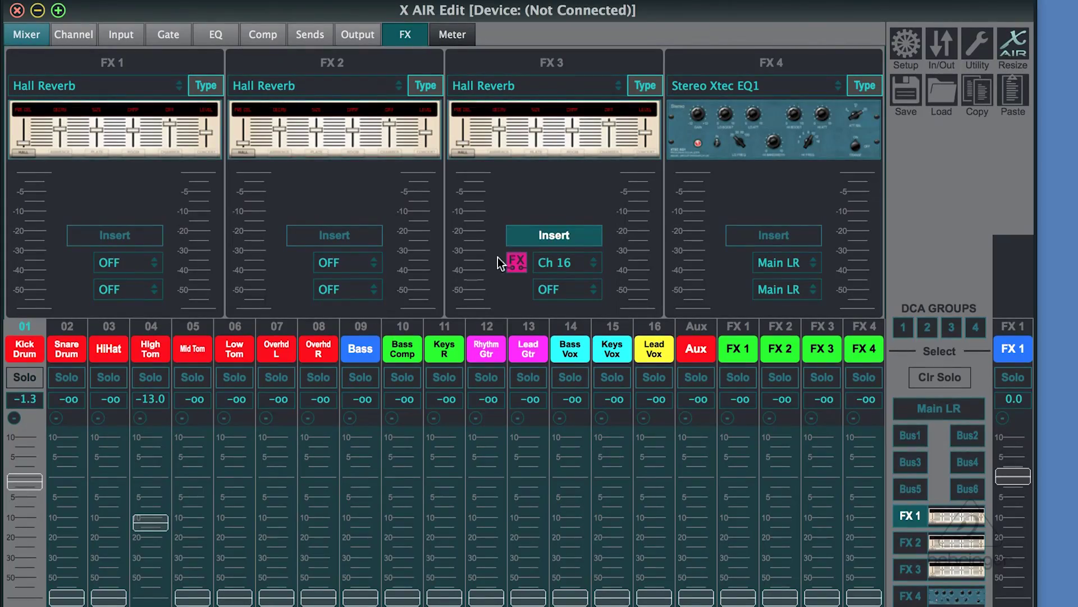
# Step: Make FX 3 a Dual Leisure Compressor and open its editor beside the FX 4 Stereo Xtec EQ1 editor
pyautogui.click(642, 87)
pyautogui.scroll(-10, 803, 145)
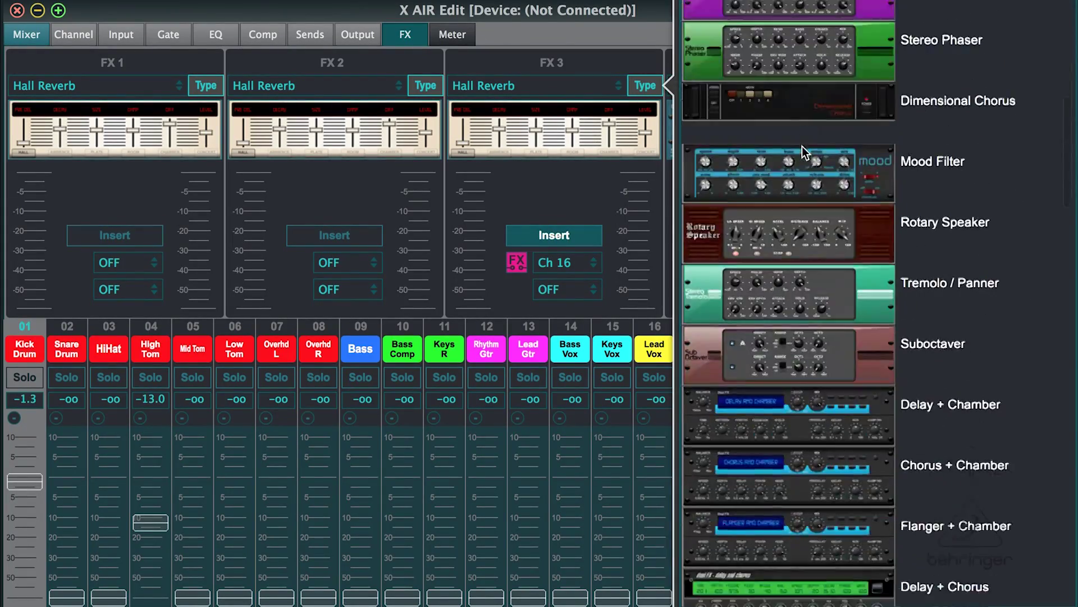
pyautogui.scroll(-5, 803, 146)
pyautogui.scroll(-10, 802, 152)
pyautogui.scroll(-9, 802, 152)
pyautogui.scroll(-1, 819, 100)
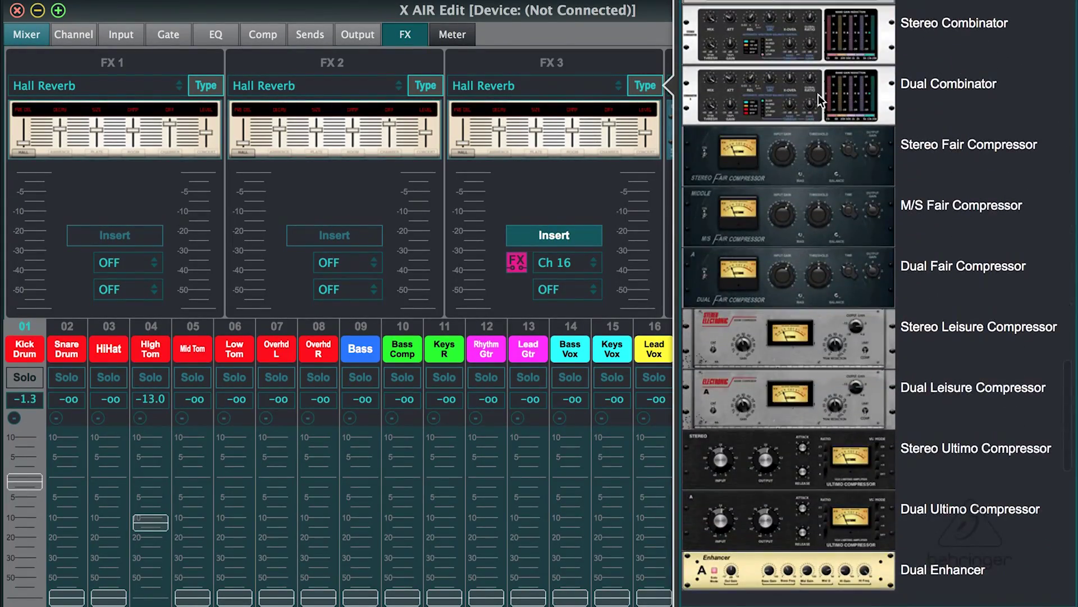
pyautogui.click(804, 395)
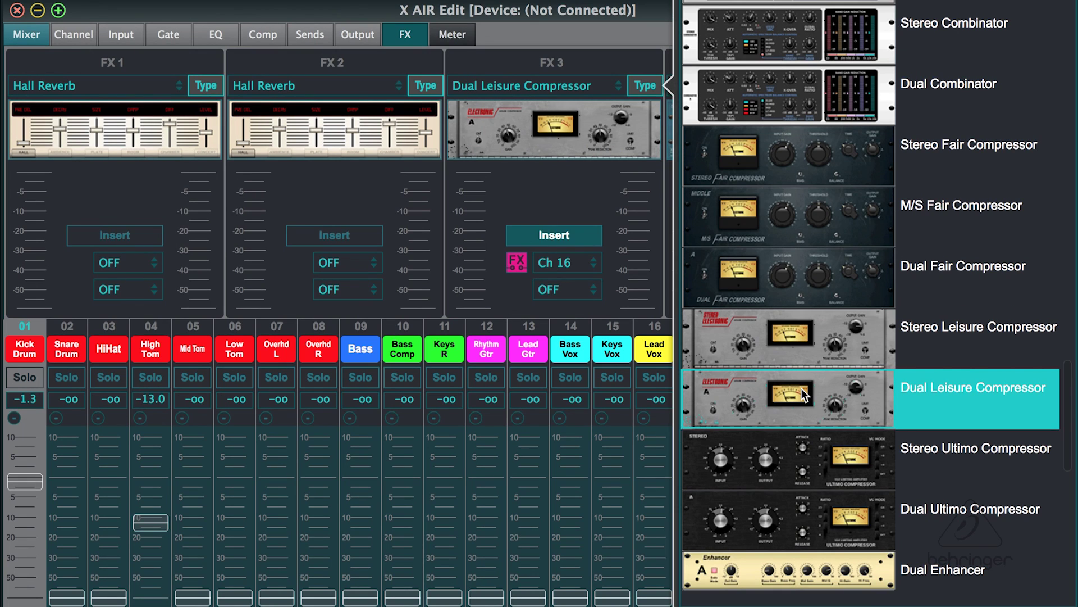
pyautogui.click(624, 145)
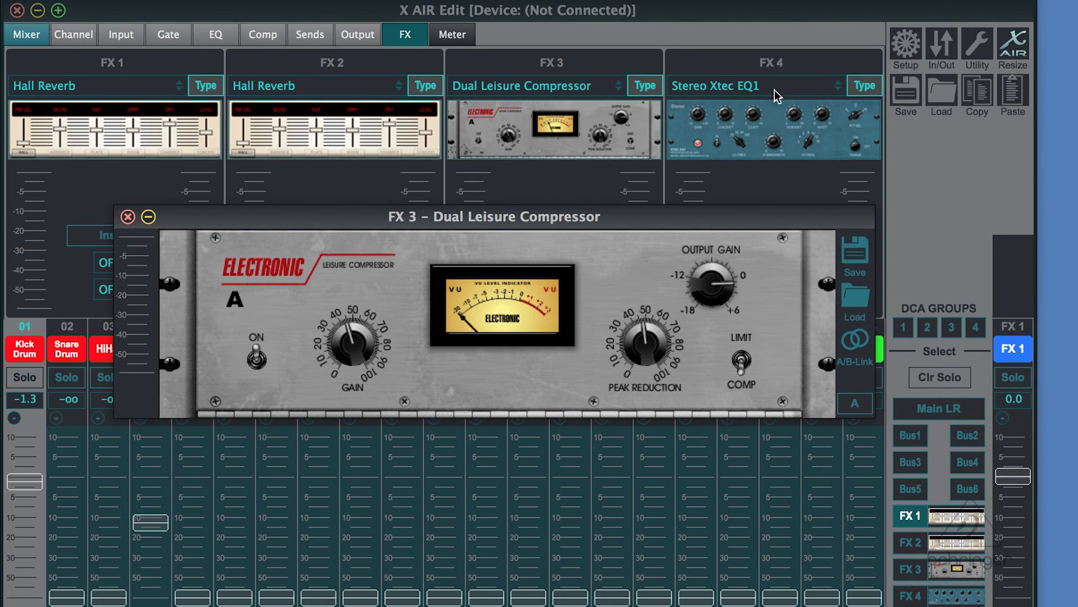
pyautogui.click(807, 141)
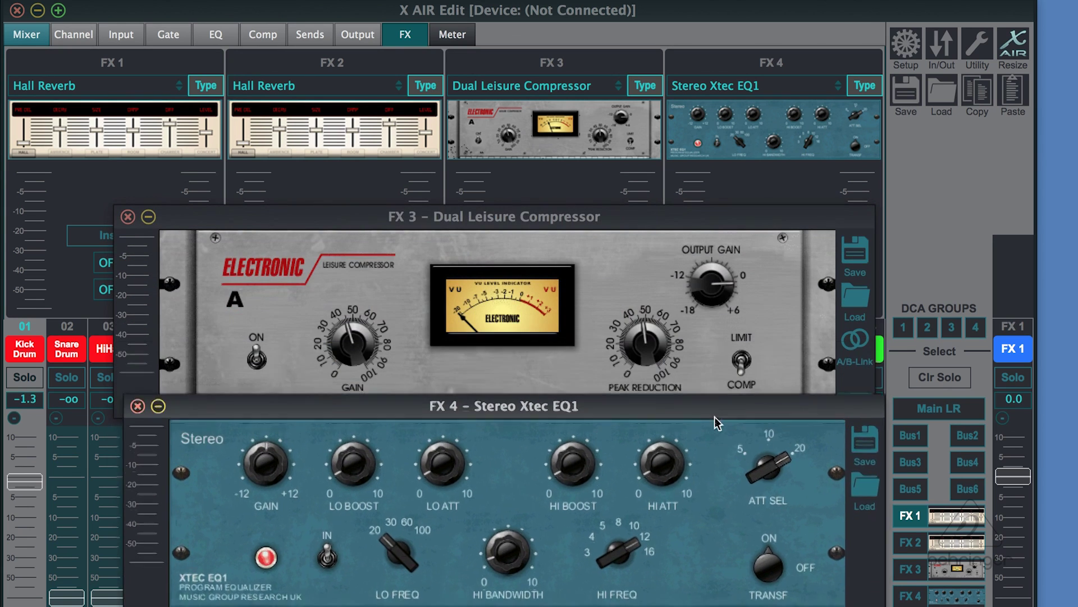
pyautogui.moveTo(706, 230); pyautogui.dragTo(709, 446)
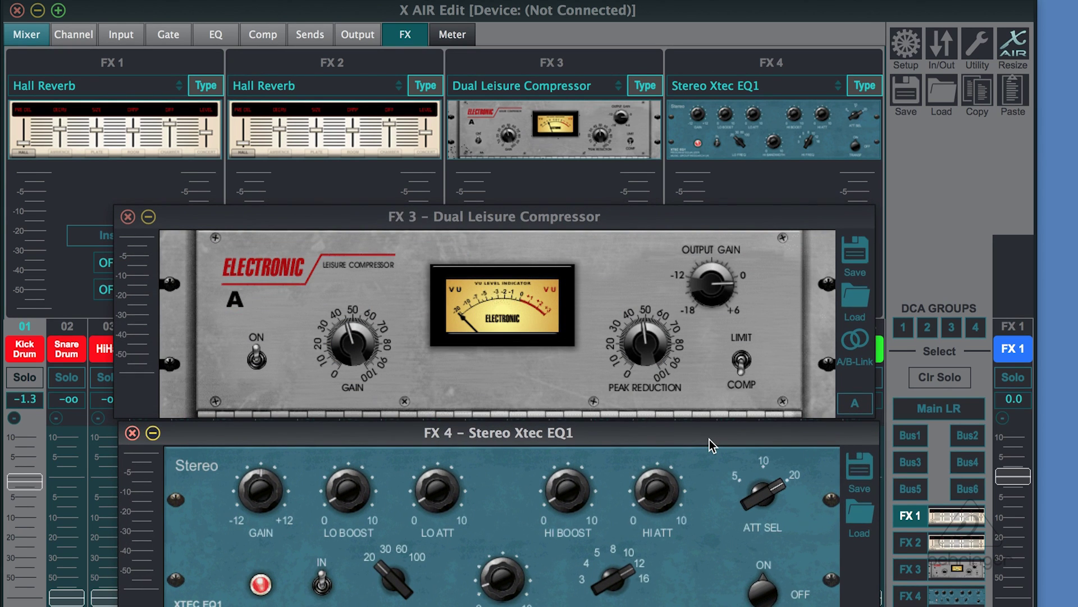